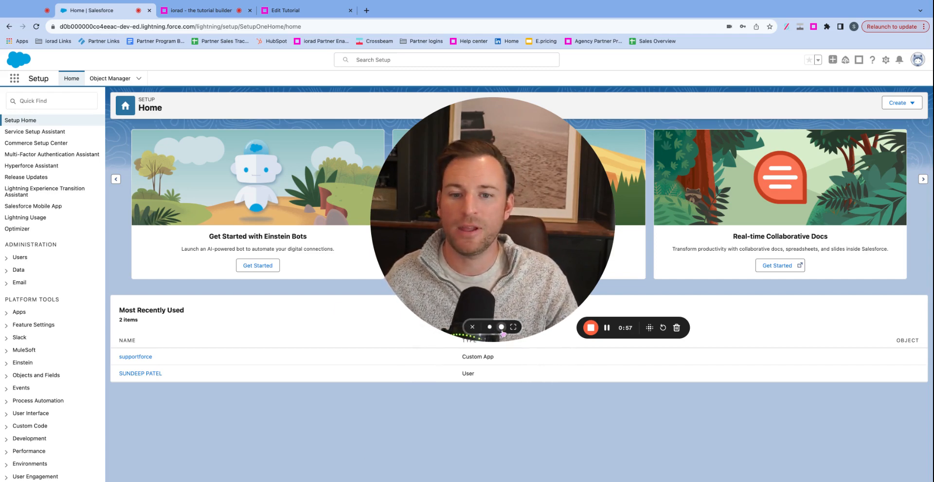
{"action": "left_click", "coordinate": [489, 326]}
{"action": "left_click_drag", "start_coordinate": [446, 314], "coordinate": [97, 451]}
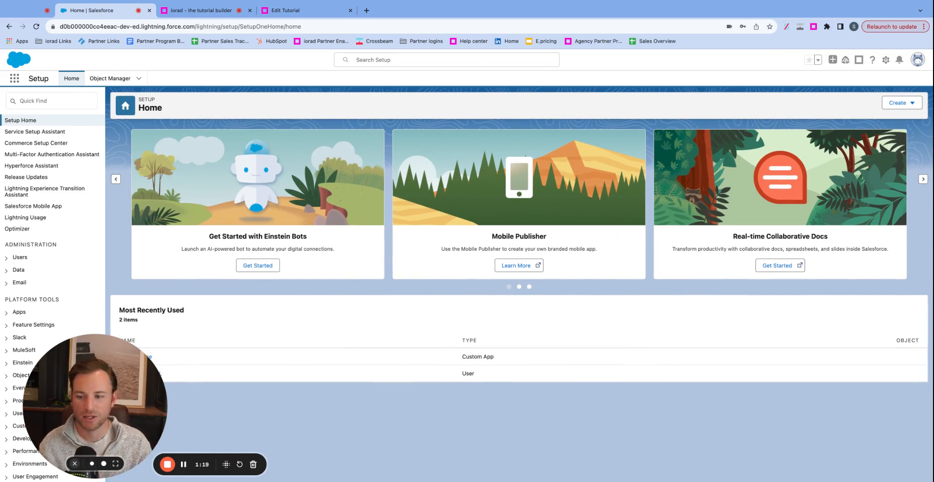
{"action": "left_click", "coordinate": [74, 464]}
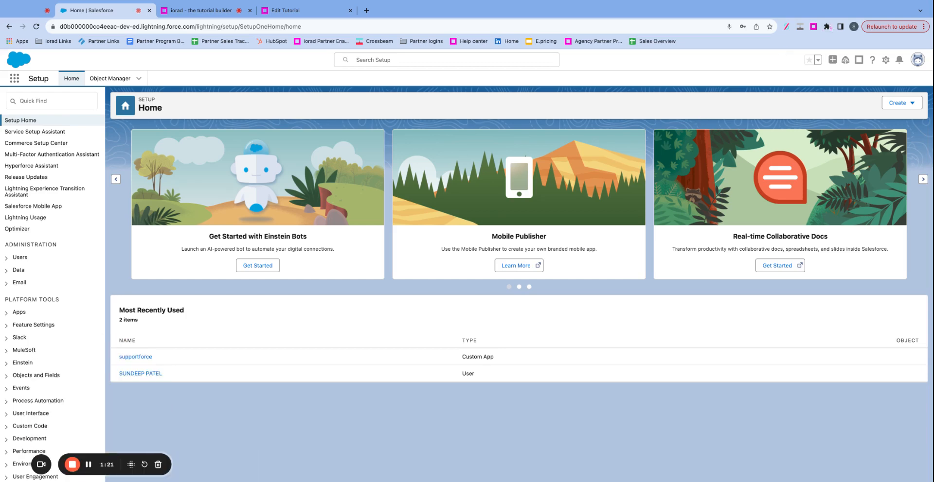
Start a new iorad tutorial capture on the Salesforce Setup home page
{"action": "left_click", "coordinate": [812, 26]}
{"action": "left_click", "coordinate": [851, 207]}
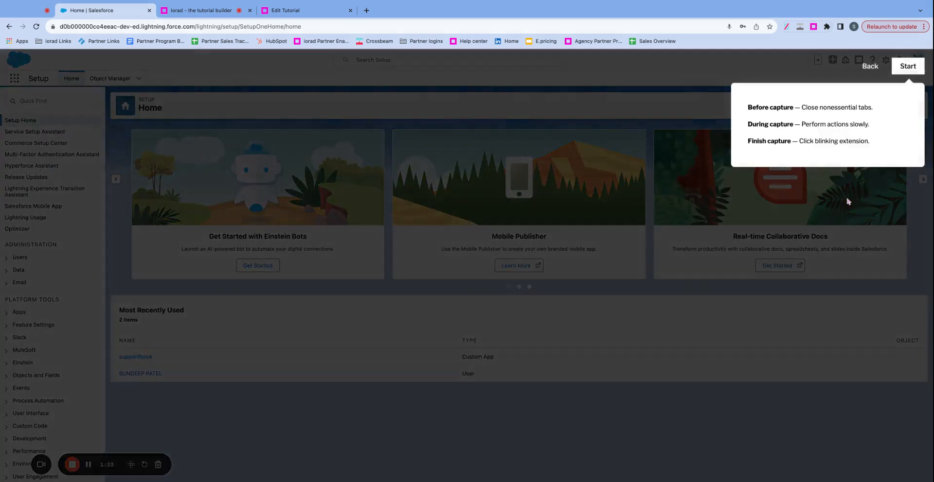
{"action": "left_click", "coordinate": [908, 67]}
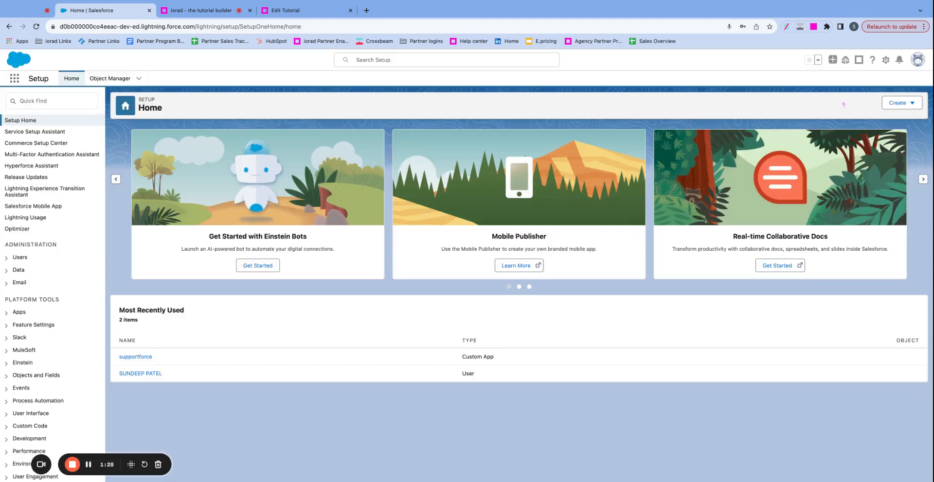
Create a new case from the global actions and choose the contact asdfasdf
{"action": "left_click", "coordinate": [832, 59]}
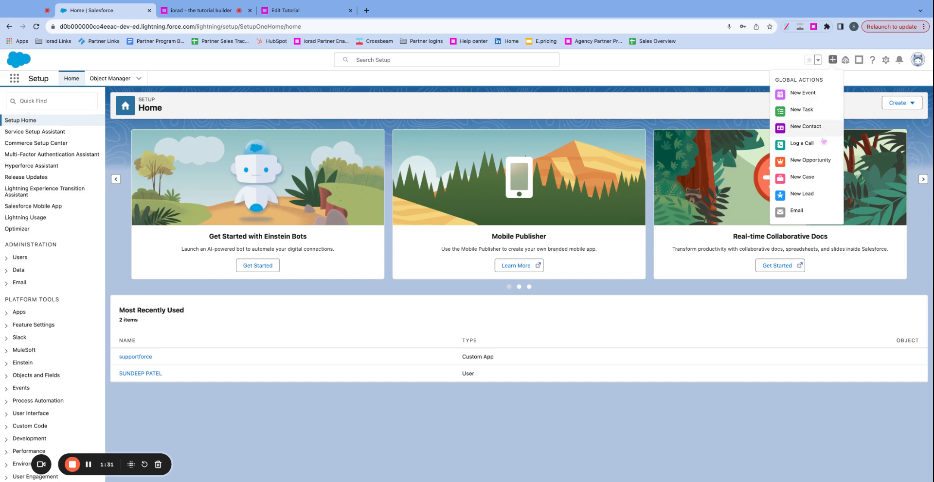
{"action": "left_click", "coordinate": [804, 180]}
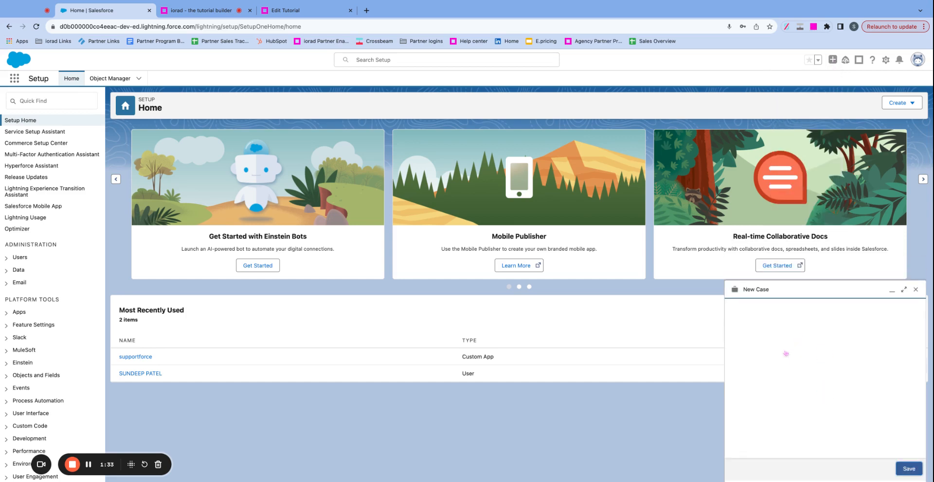
{"action": "left_click", "coordinate": [766, 344]}
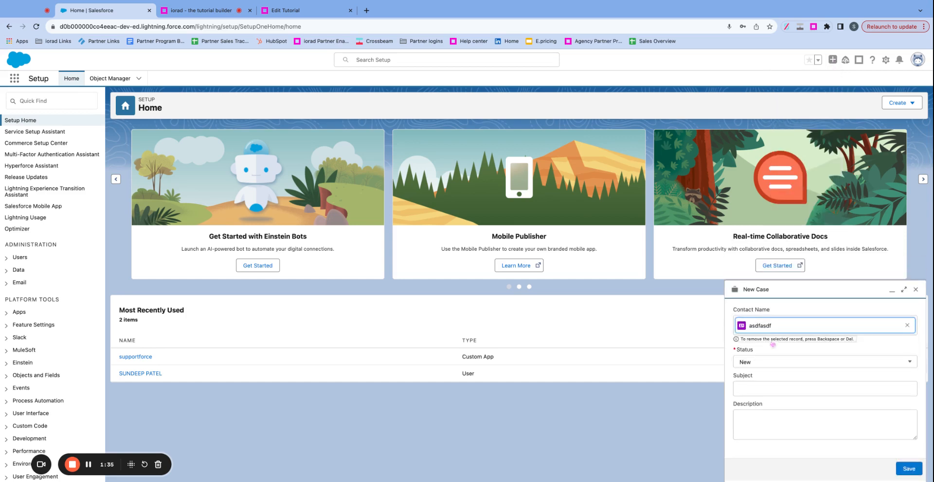
Keep the case status at New, enter the subject "tesg", and finish the capture
{"action": "left_click", "coordinate": [768, 363]}
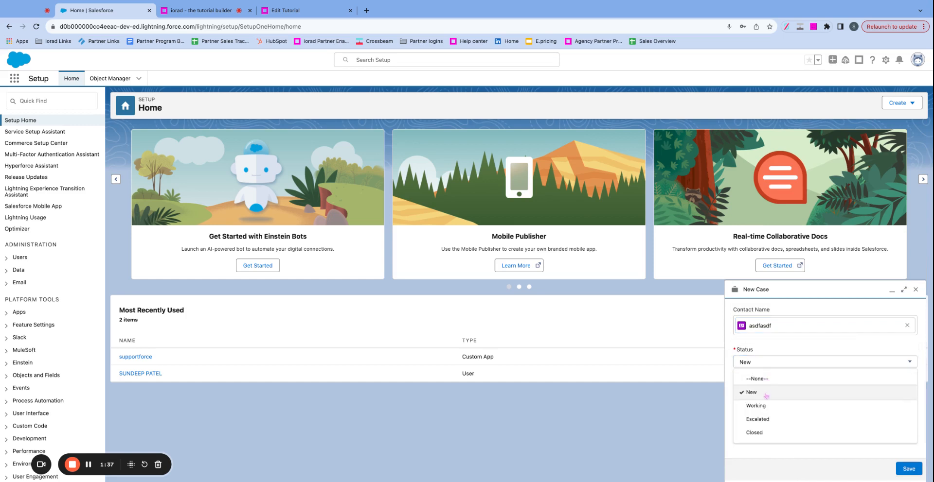
{"action": "left_click", "coordinate": [766, 390]}
{"action": "left_click", "coordinate": [766, 390]}
{"action": "type", "text": "tesg"}
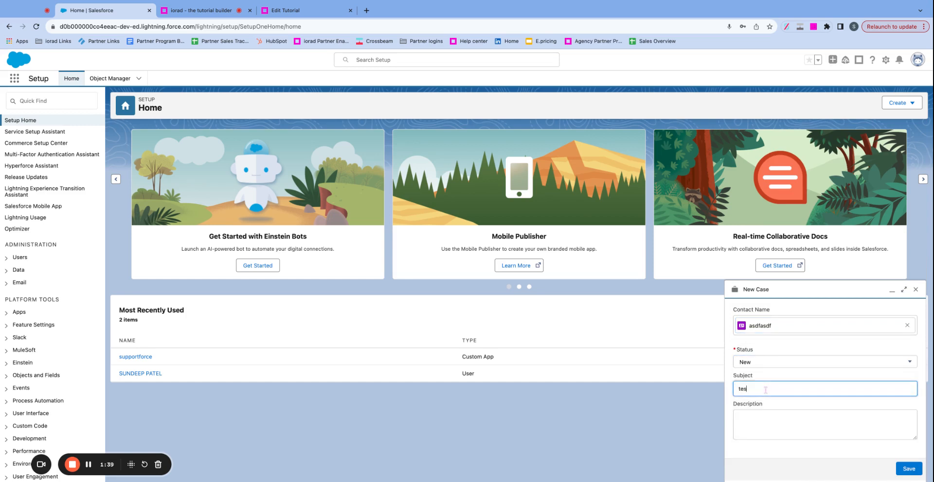
{"action": "left_click", "coordinate": [786, 420]}
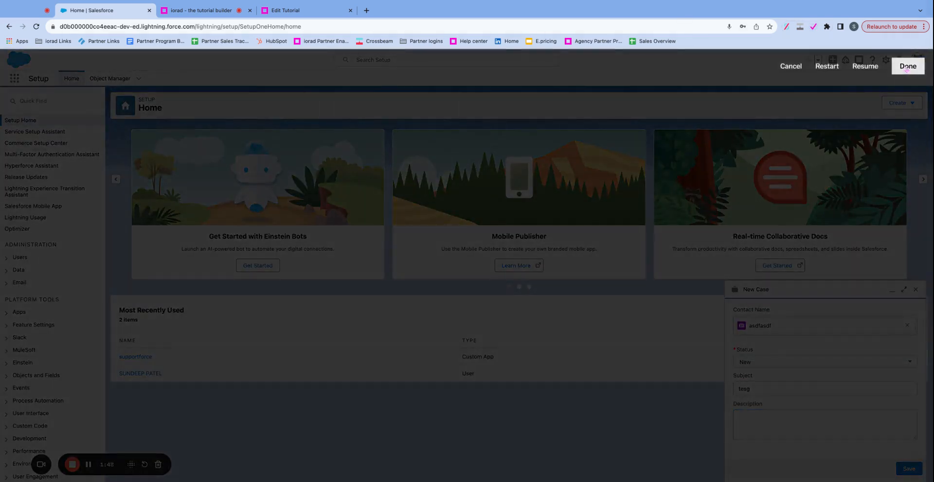
{"action": "left_click", "coordinate": [906, 65]}
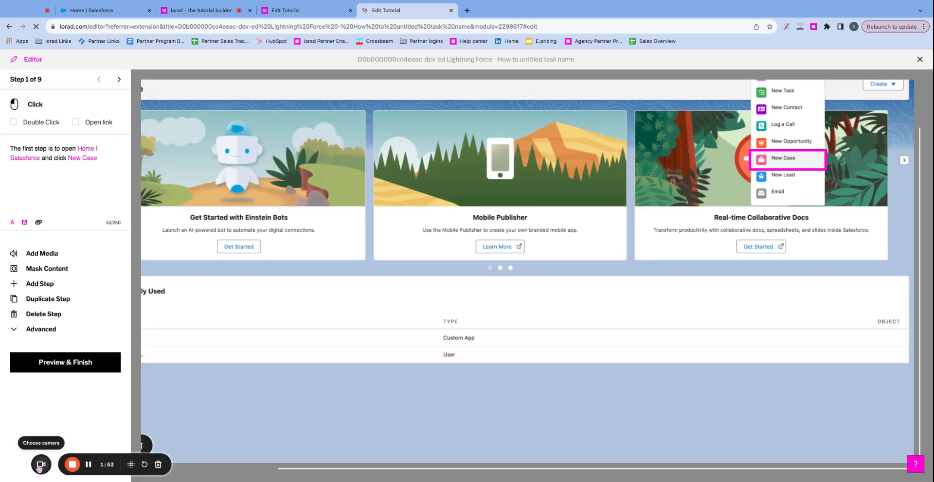
{"action": "left_click", "coordinate": [41, 465]}
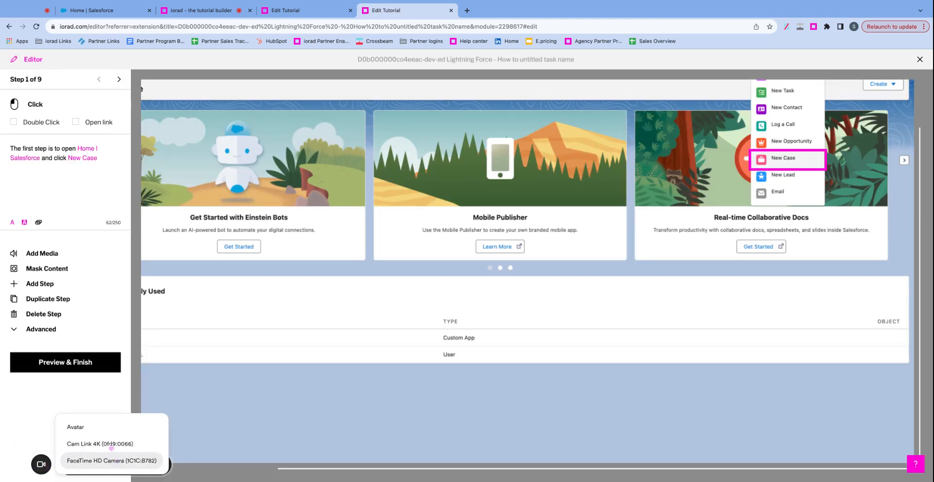
{"action": "left_click", "coordinate": [105, 459]}
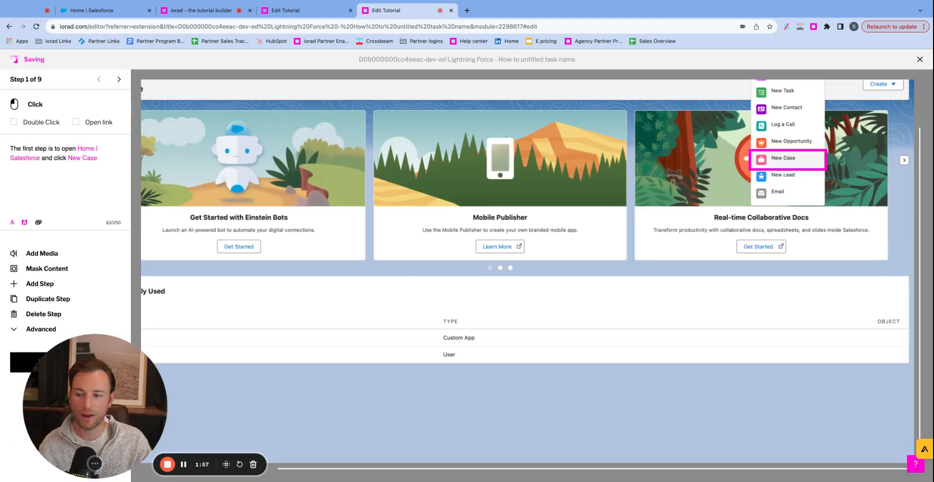
{"action": "left_click_drag", "start_coordinate": [188, 419], "coordinate": [198, 395]}
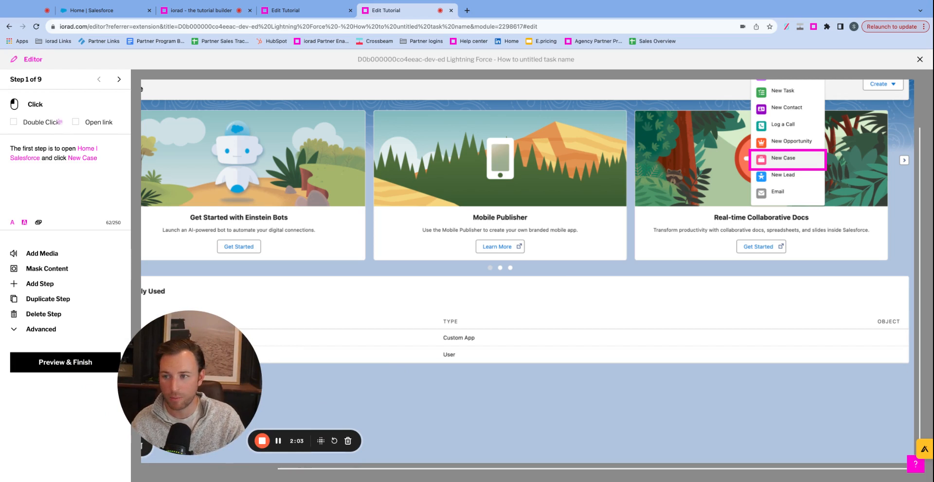
Review the list of captured steps, return to step 1, and select the highlight around New Case
{"action": "left_click", "coordinate": [39, 84]}
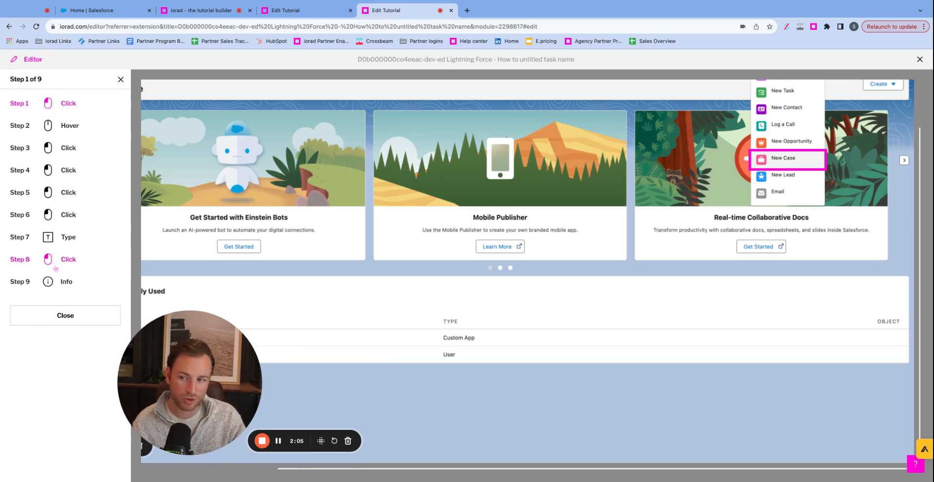
{"action": "left_click", "coordinate": [121, 80]}
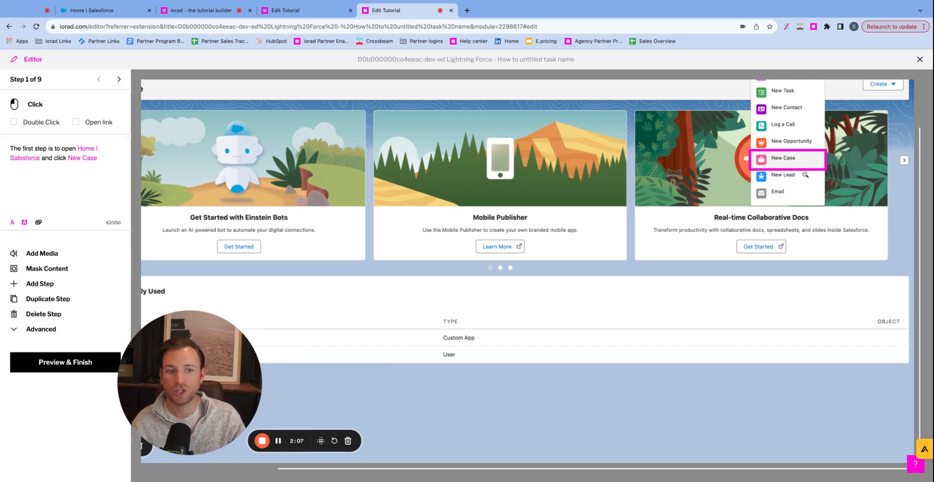
{"action": "left_click", "coordinate": [805, 173]}
{"action": "left_click_drag", "start_coordinate": [805, 173], "coordinate": [797, 173]}
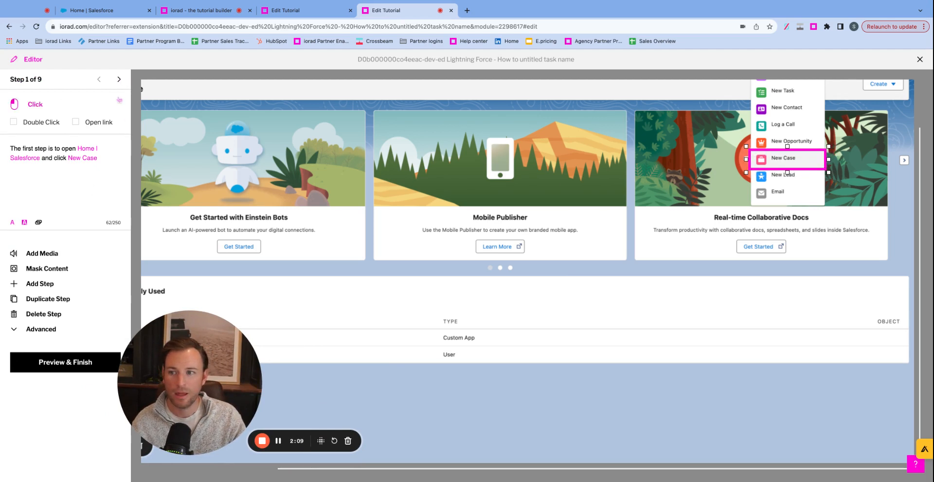
Delete the unneeded hover step that follows step 1 of the tutorial
{"action": "left_click", "coordinate": [120, 80]}
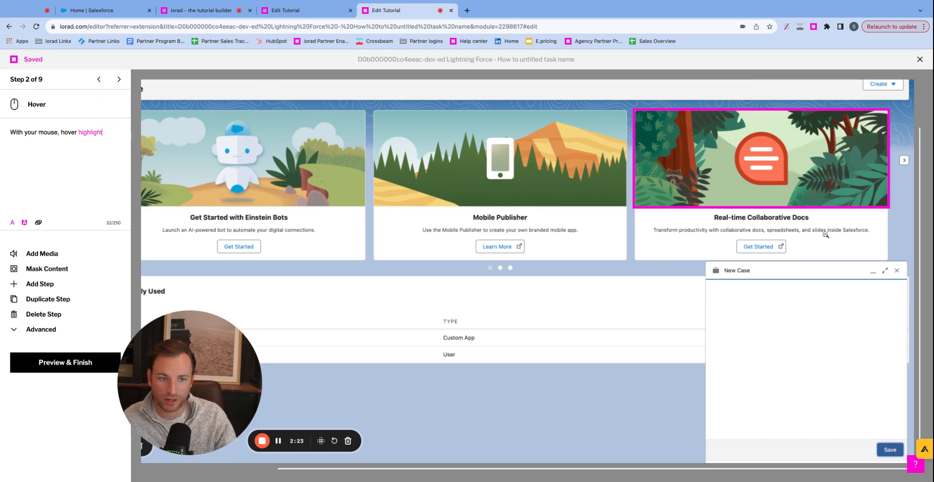
{"action": "left_click", "coordinate": [51, 315]}
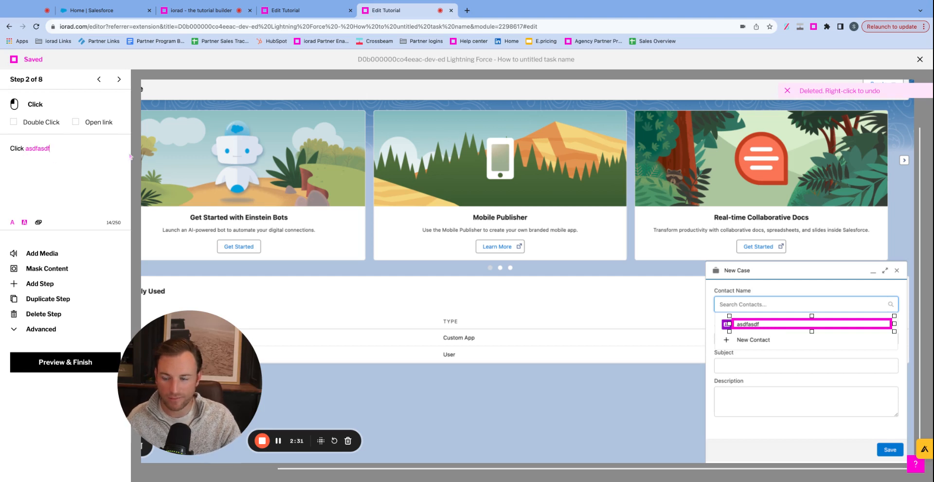
Remove the contact name from step 2's instruction text, leaving only "Click"
{"action": "key", "text": "BackSpace"}
{"action": "key", "text": "BackSpace"}
{"action": "key", "text": "BackSpace"}
{"action": "key", "text": "BackSpace"}
{"action": "key", "text": "BackSpace"}
{"action": "key", "text": "BackSpace"}
{"action": "key", "text": "BackSpace"}
{"action": "key", "text": "BackSpace"}
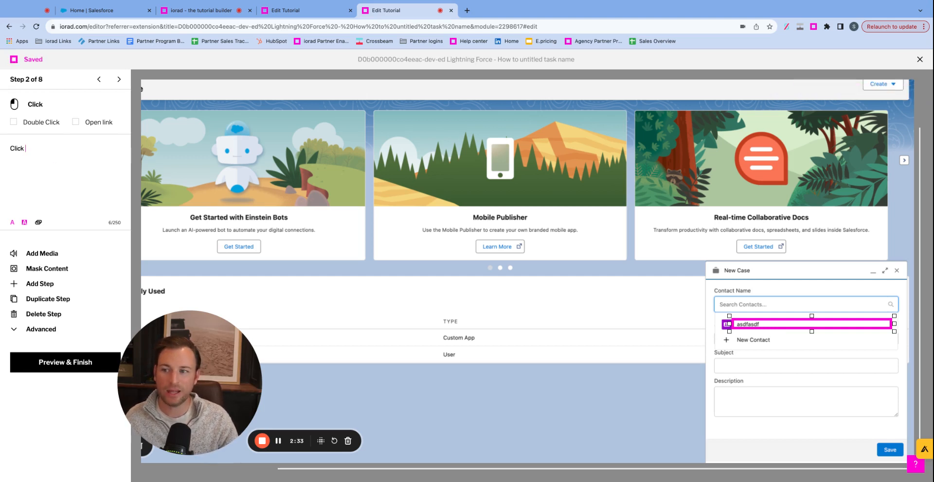
Redraw step 2's highlight and position it around the asdfasdf contact suggestion
{"action": "mouse_move", "coordinate": [716, 316]}
{"action": "left_mouse_down"}
{"action": "mouse_move", "coordinate": [731, 316]}
{"action": "mouse_move", "coordinate": [617, 339]}
{"action": "left_mouse_up"}
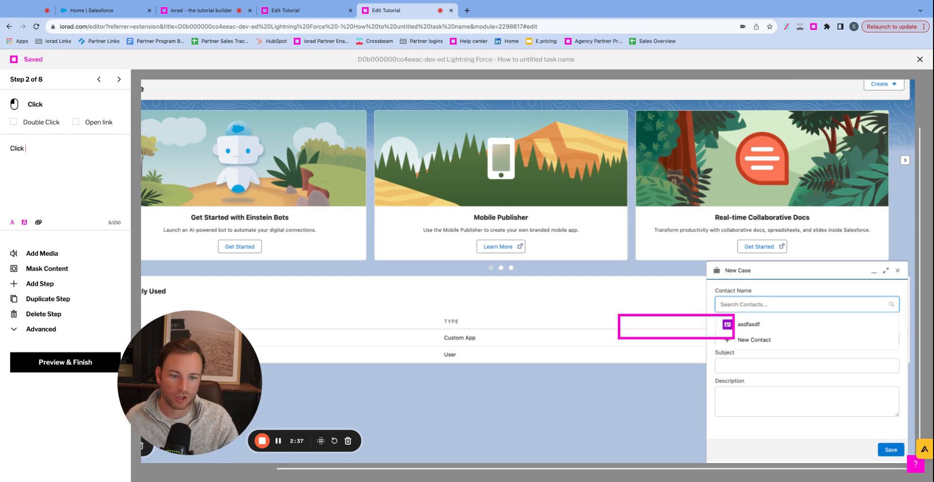
{"action": "left_click_drag", "start_coordinate": [682, 343], "coordinate": [785, 341]}
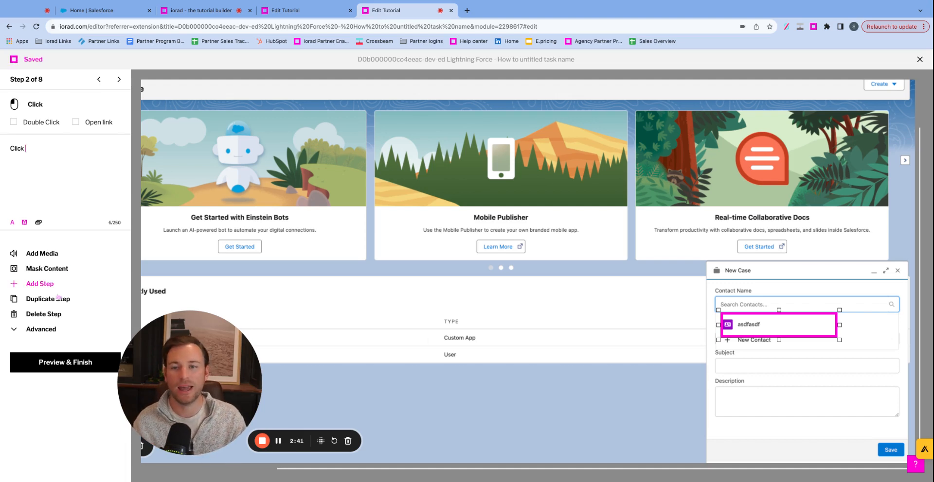
{"action": "left_click_drag", "start_coordinate": [191, 347], "coordinate": [265, 349]}
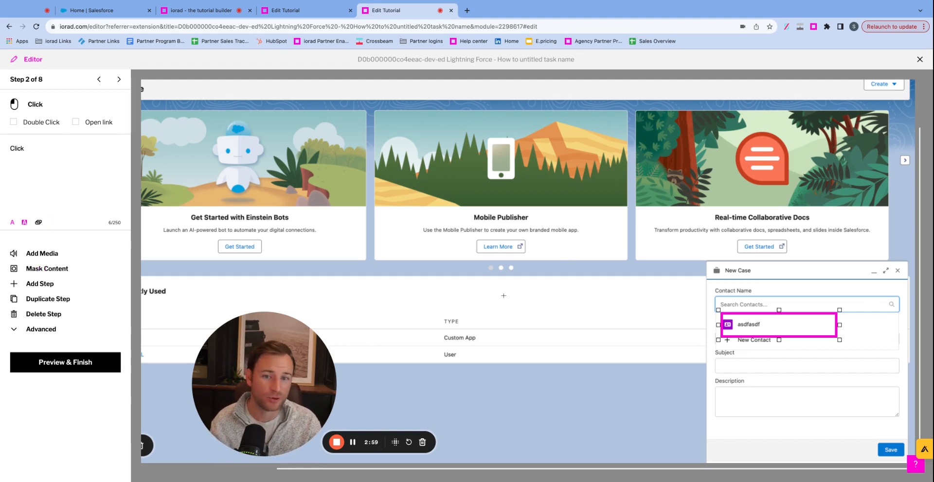
Return to the tutorial library and open the earlier "Lightning Force - How to untitled task name" tutorial for editing
{"action": "left_click", "coordinate": [315, 66]}
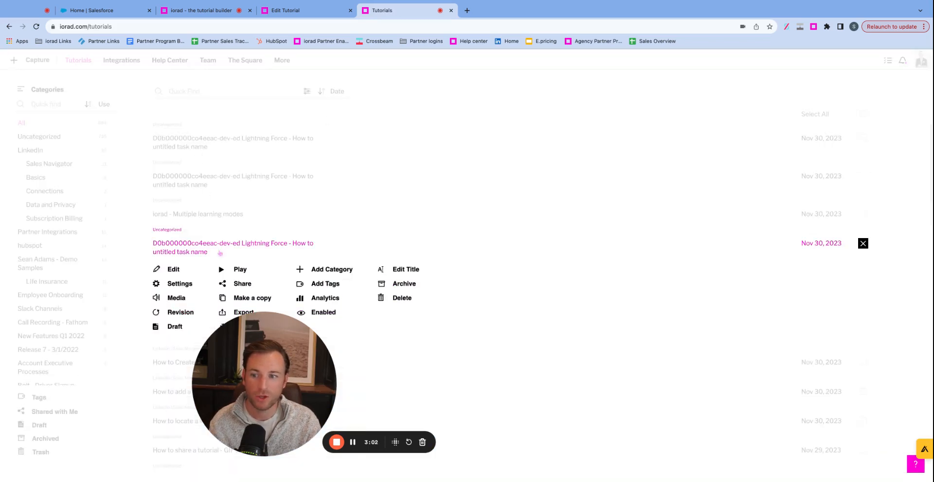
{"action": "left_click", "coordinate": [171, 269]}
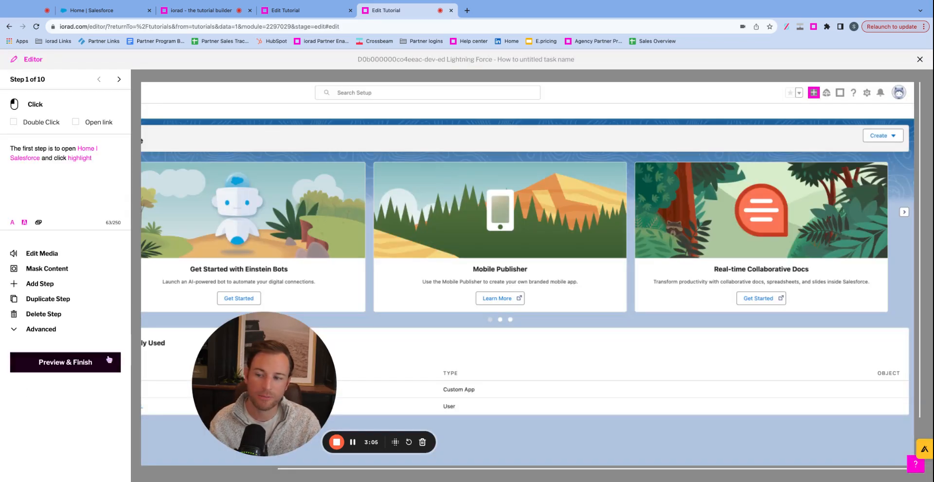
View the tutorial's step voiceovers in its media settings, then return to the editor
{"action": "left_click", "coordinate": [42, 253]}
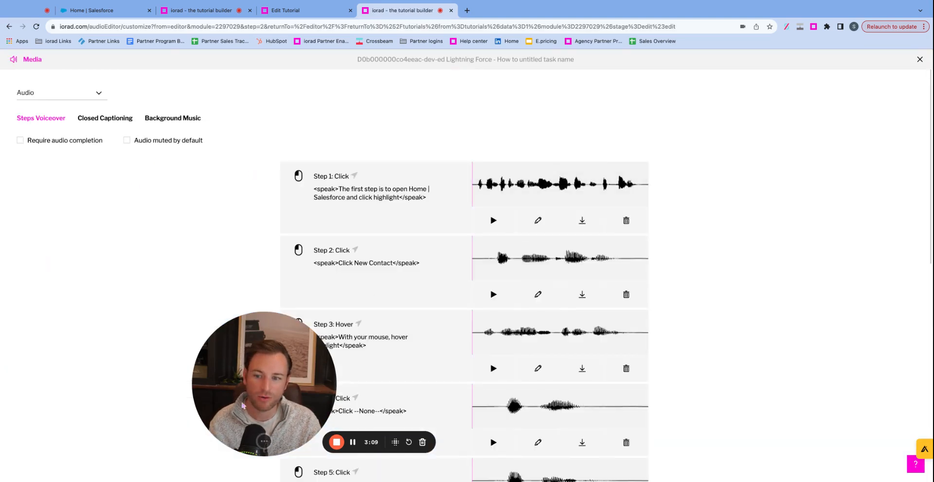
{"action": "left_click_drag", "start_coordinate": [262, 394], "coordinate": [120, 399]}
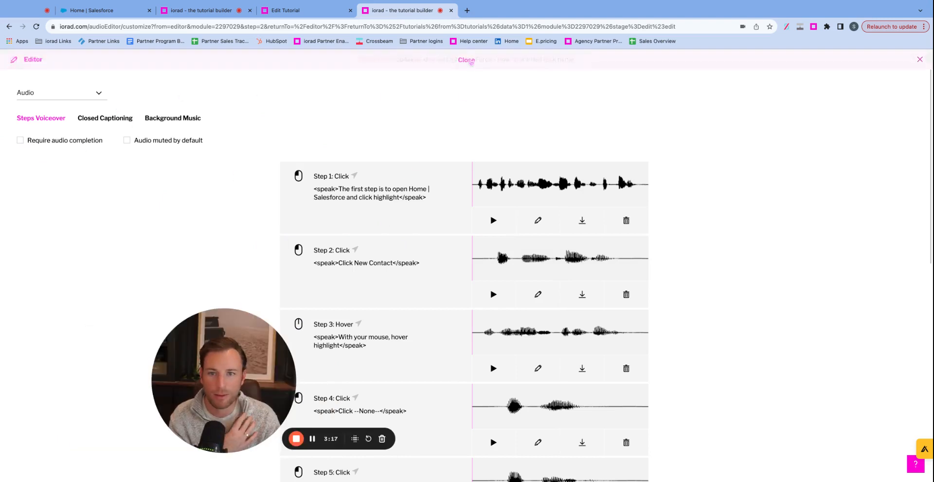
{"action": "left_click", "coordinate": [469, 60]}
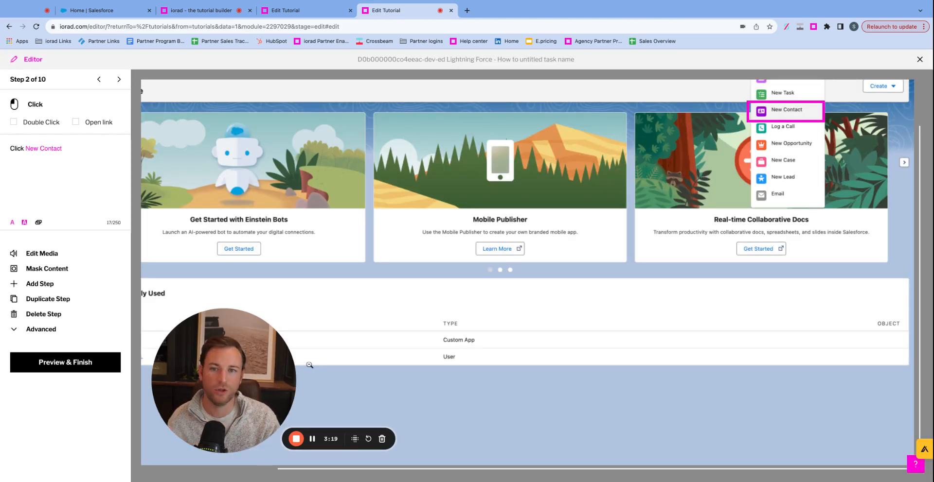